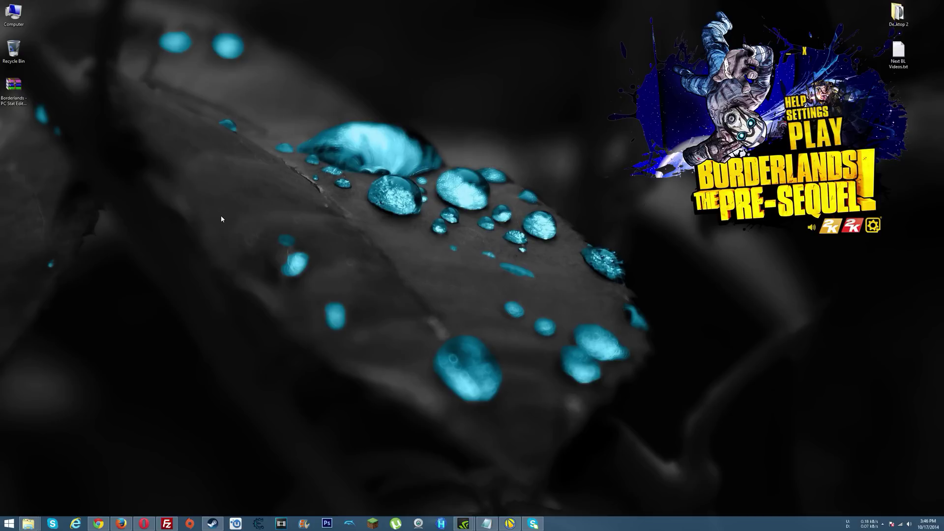
View the contents of the Borderlands - PC Stat Editor archive on the desktop
{"action": "left_click", "coordinate": [21, 91]}
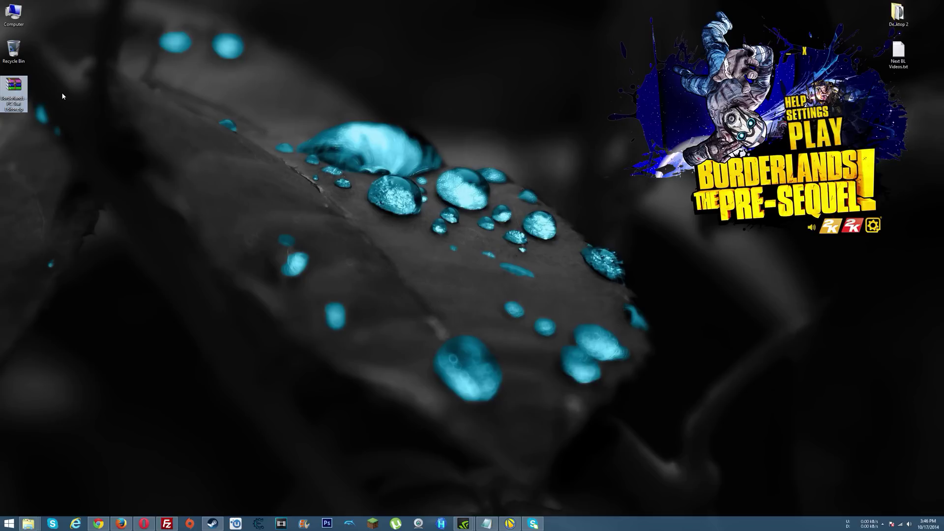
{"action": "double_click", "coordinate": [14, 91]}
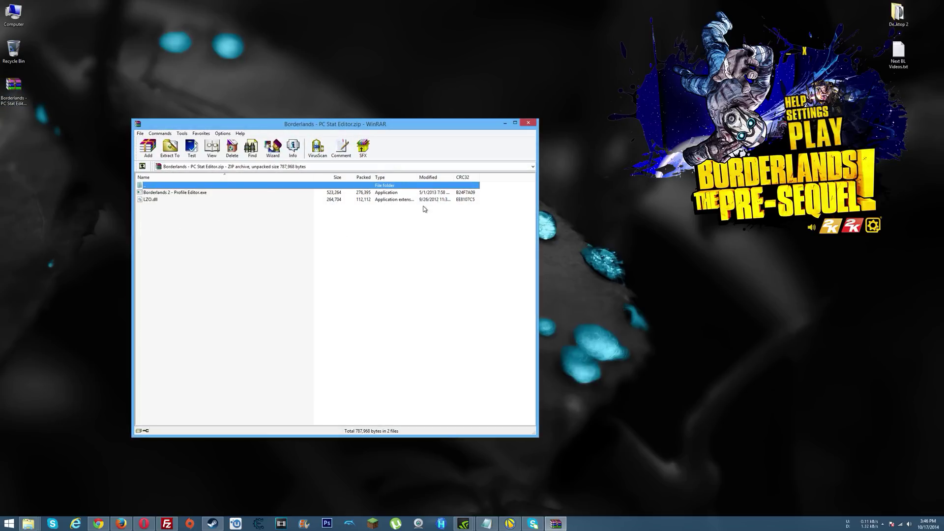
{"action": "left_click", "coordinate": [525, 123]}
Extract the Borderlands - PC Stat Editor archive to a folder of the same name on the desktop
{"action": "left_click", "coordinate": [19, 94]}
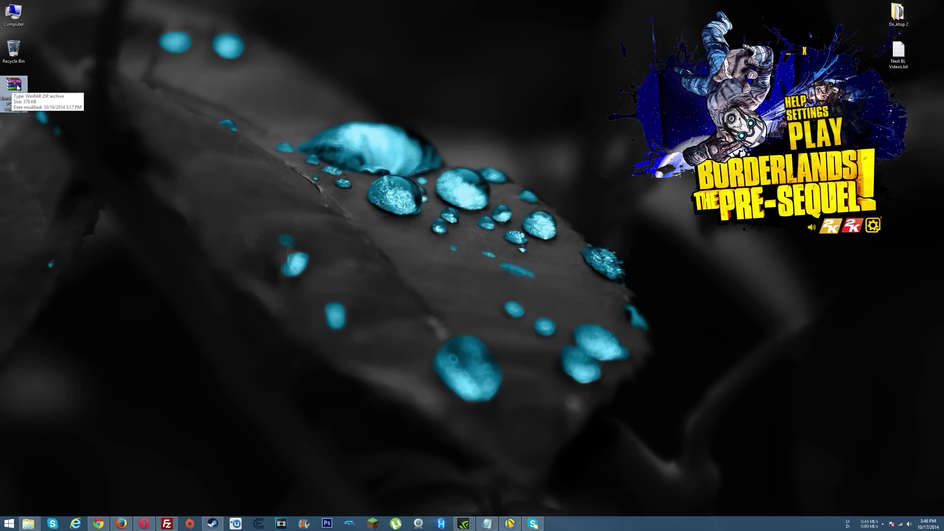
{"action": "right_click", "coordinate": [18, 86]}
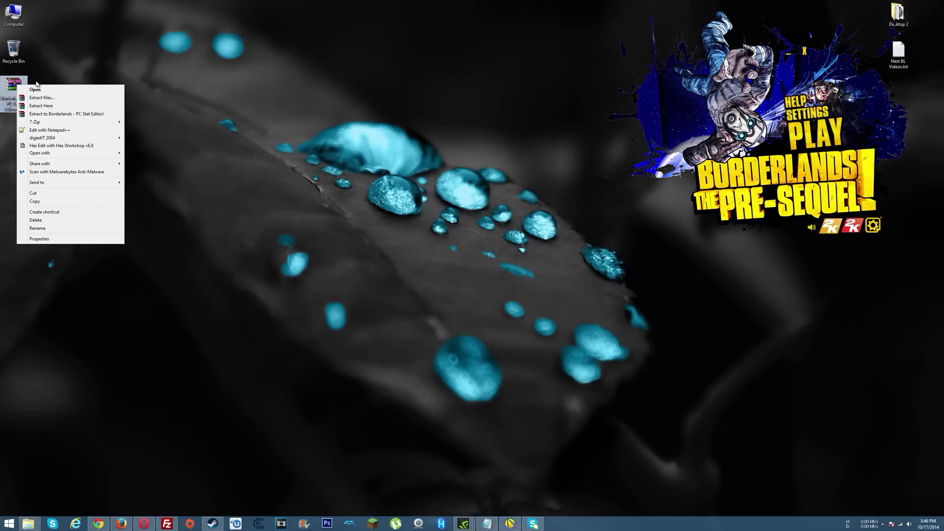
{"action": "left_click", "coordinate": [84, 115]}
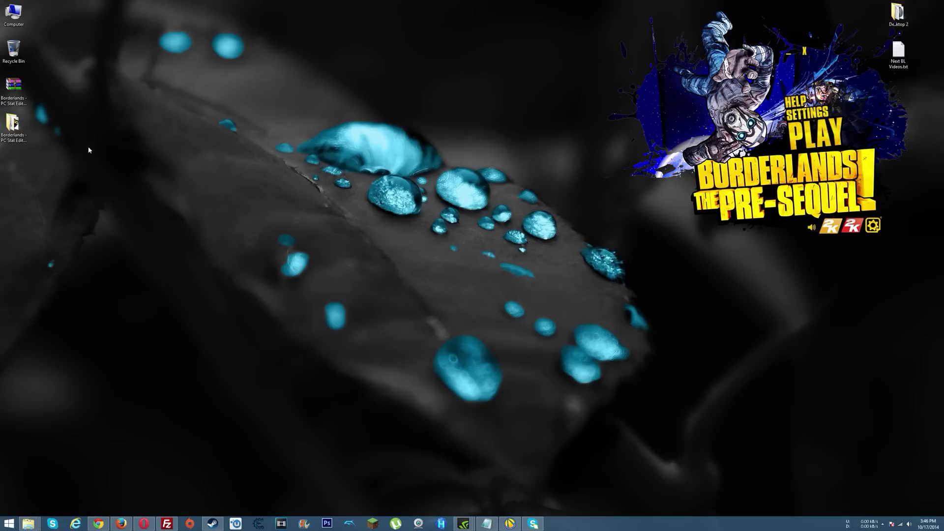
Launch Borderlands 2 - Profile Editor.exe from the extracted folder and place its window near the middle of the desktop
{"action": "double_click", "coordinate": [19, 130]}
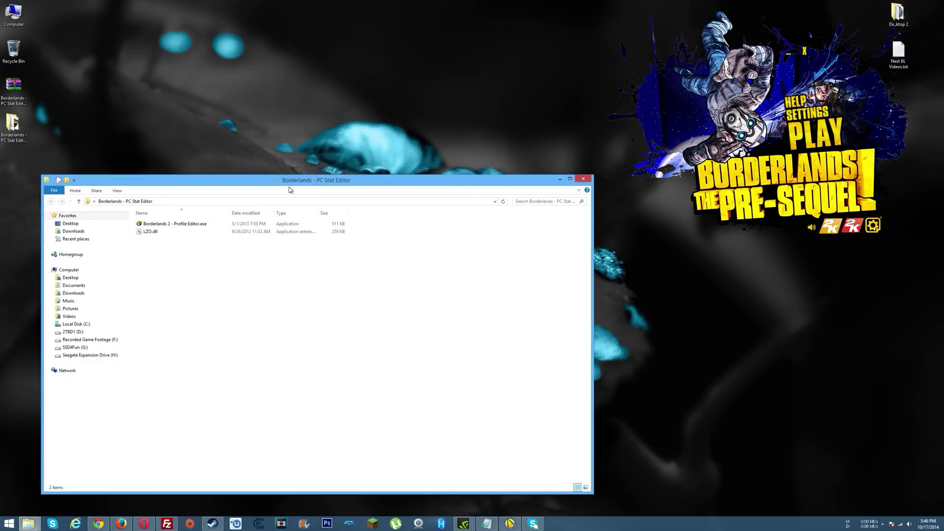
{"action": "left_click", "coordinate": [183, 225]}
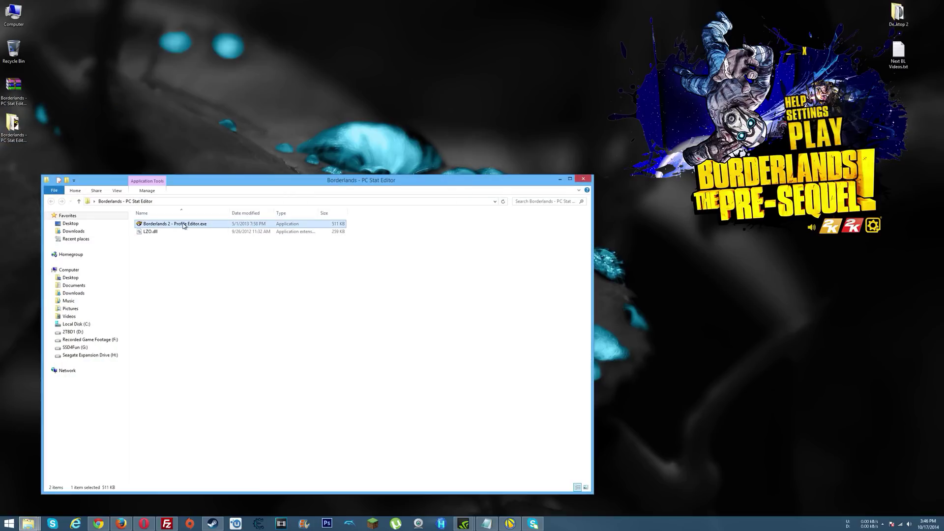
{"action": "double_click", "coordinate": [191, 224]}
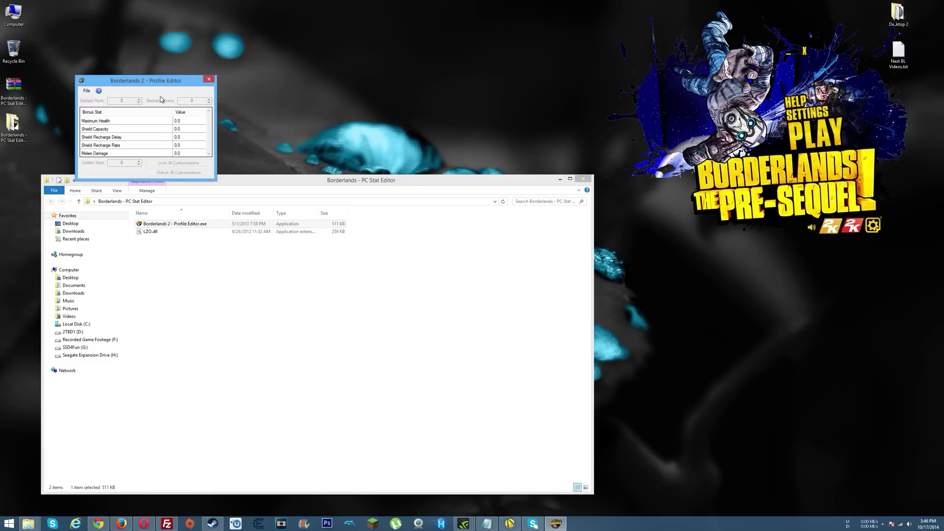
{"action": "left_click_drag", "start_coordinate": [143, 85], "coordinate": [461, 166]}
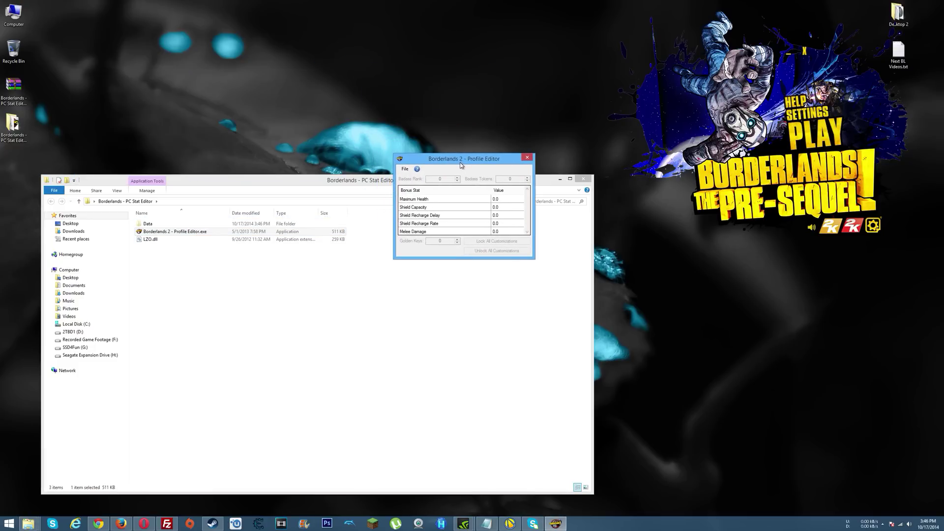
Load profile.bin from the Borderlands The Pre-Sequel SaveData folder into the profile editor
{"action": "left_click", "coordinate": [405, 170]}
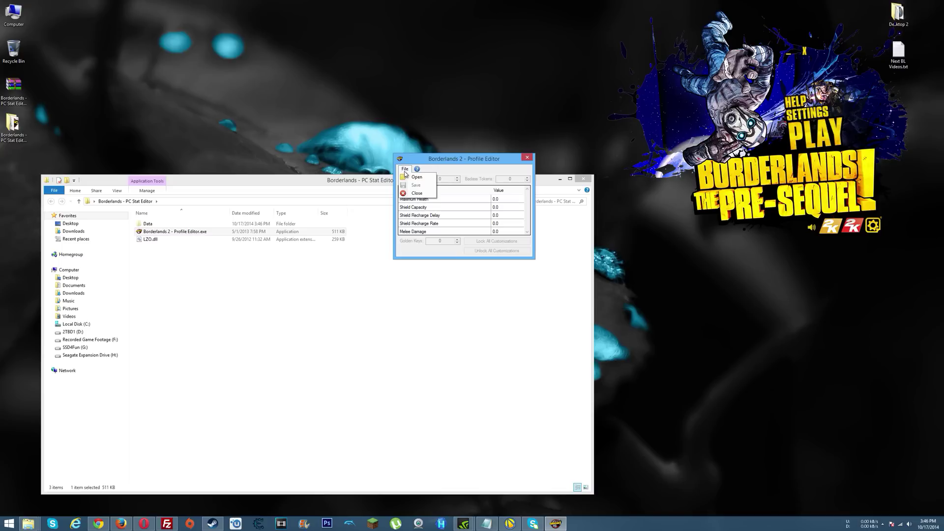
{"action": "left_click", "coordinate": [415, 181]}
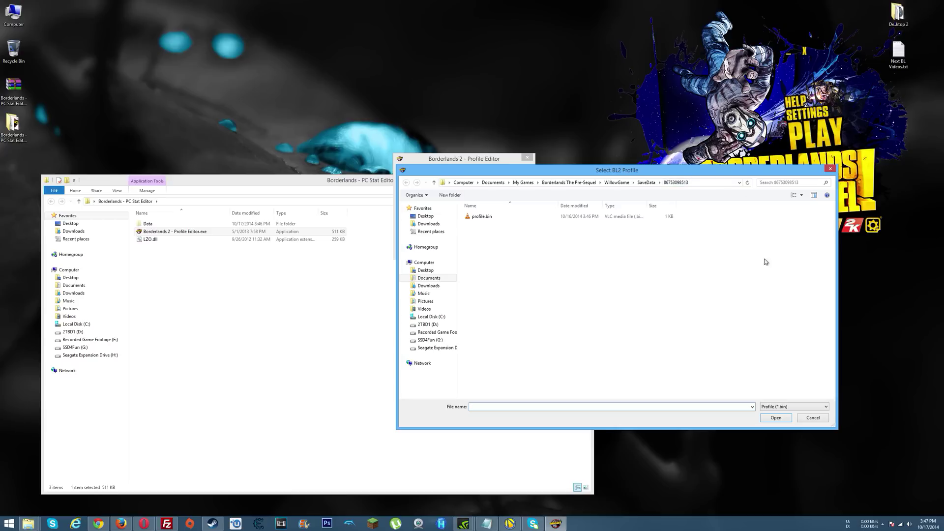
{"action": "double_click", "coordinate": [485, 217]}
{"action": "left_click_drag", "start_coordinate": [467, 161], "coordinate": [486, 166]}
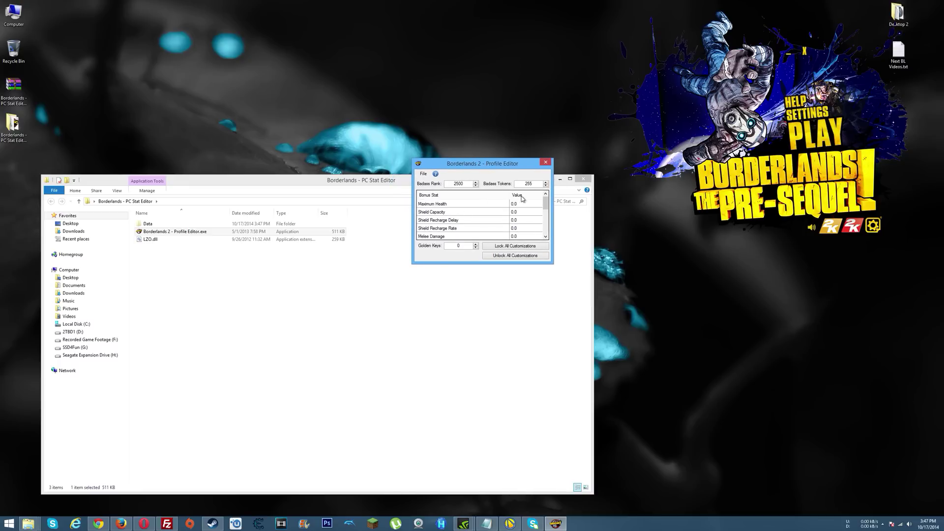
Examine the profile's Badass Rank, Badass Tokens and Golden Keys fields and the full list of bonus stats
{"action": "left_click_drag", "start_coordinate": [465, 183], "coordinate": [440, 182]}
{"action": "key", "text": "Tab"}
{"action": "key", "text": "Tab"}
{"action": "double_click", "coordinate": [465, 185]}
{"action": "key", "text": "Tab"}
{"action": "left_click_drag", "start_coordinate": [487, 167], "coordinate": [469, 185]}
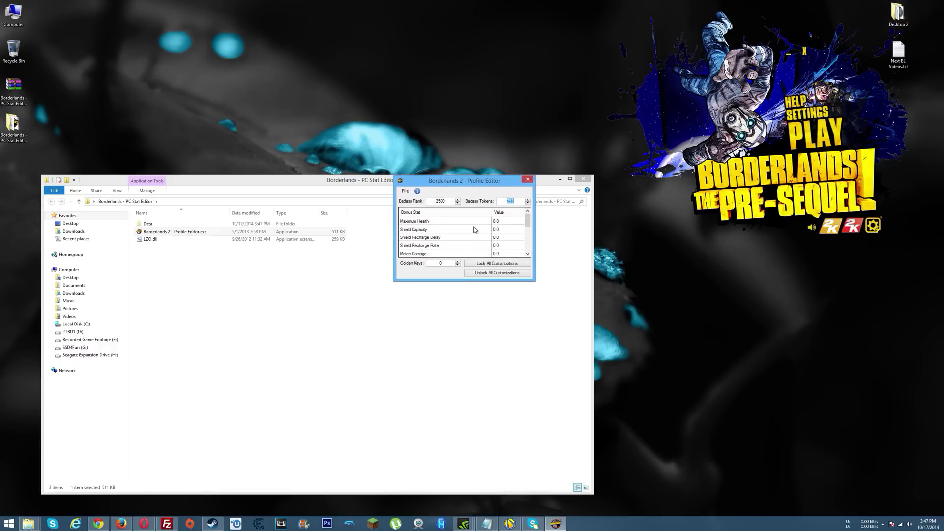
{"action": "left_click", "coordinate": [448, 263]}
{"action": "left_click_drag", "start_coordinate": [475, 183], "coordinate": [478, 215]}
{"action": "scroll", "coordinate": [486, 280], "scroll_direction": "down", "scroll_amount": 5}
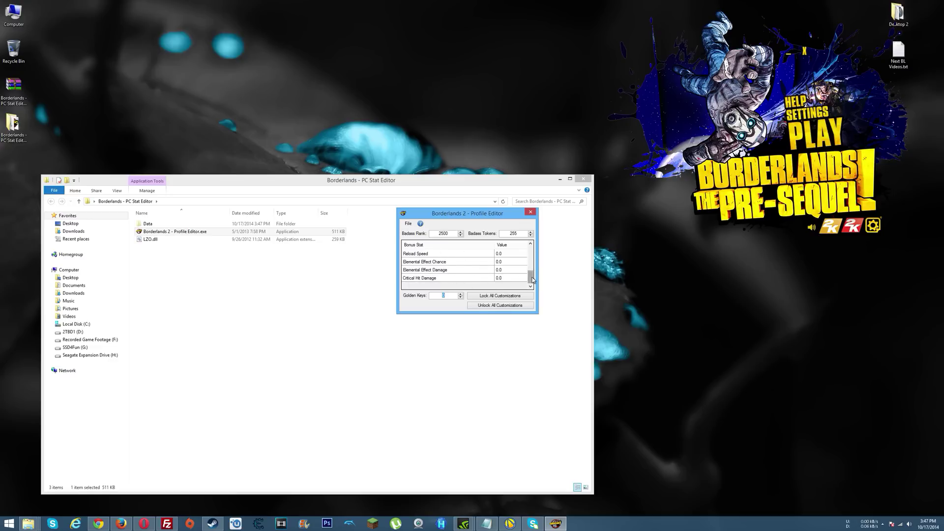
{"action": "left_click_drag", "start_coordinate": [531, 278], "coordinate": [517, 262]}
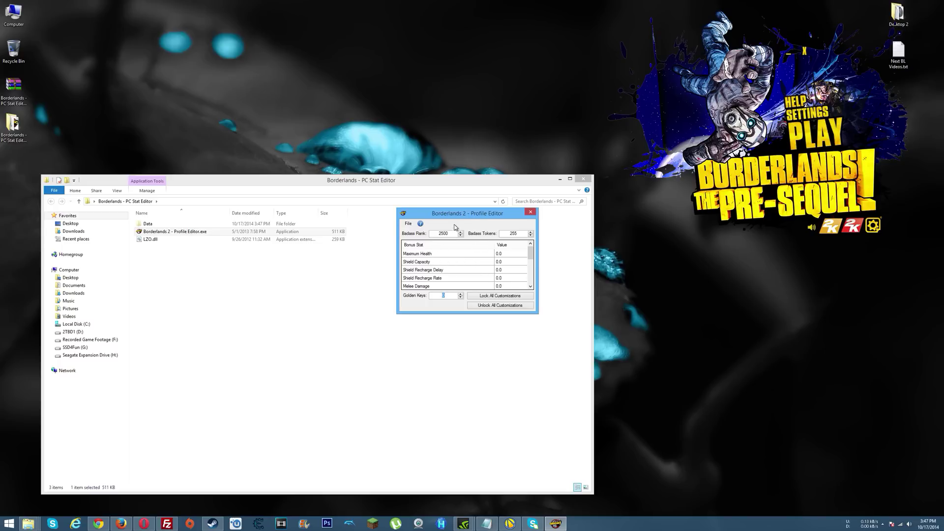
Set the profile's Golden Keys to 255 and save the profile
{"action": "left_click", "coordinate": [450, 296]}
{"action": "left_click", "coordinate": [460, 294]}
{"action": "left_click", "coordinate": [460, 295]}
{"action": "key", "text": "Delete"}
{"action": "key", "text": "Delete"}
{"action": "type", "text": "255"}
{"action": "left_click", "coordinate": [409, 223]}
{"action": "left_click", "coordinate": [421, 243]}
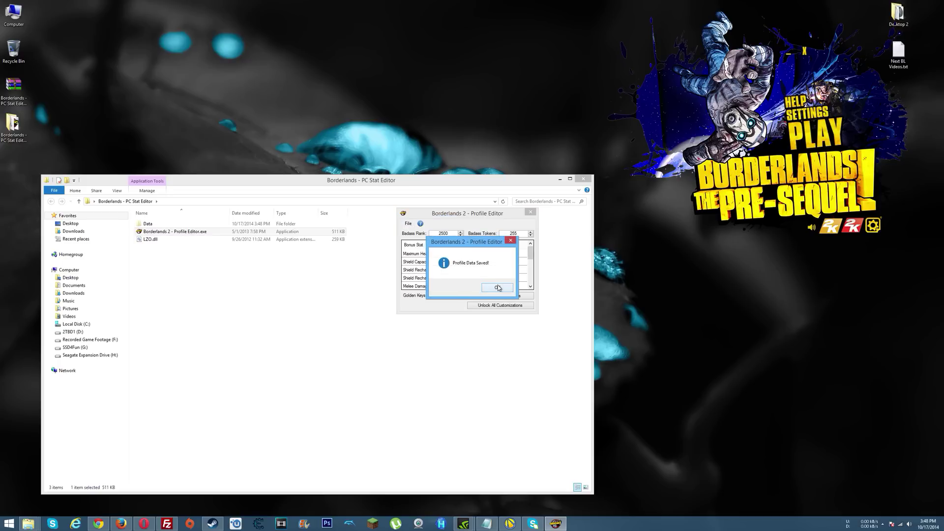
{"action": "left_click", "coordinate": [497, 288]}
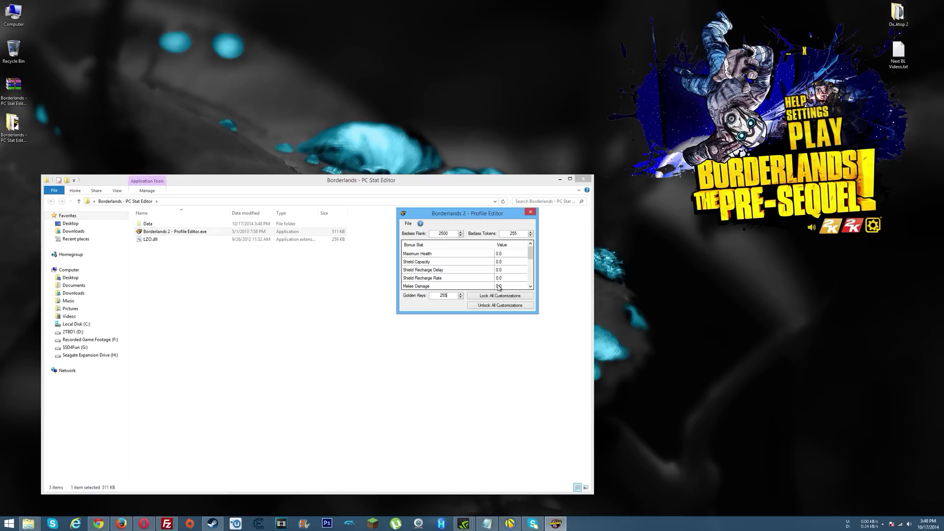
Set the profile's Golden Keys to 60000
{"action": "double_click", "coordinate": [444, 296]}
{"action": "type", "text": "60000"}
{"action": "double_click", "coordinate": [450, 296]}
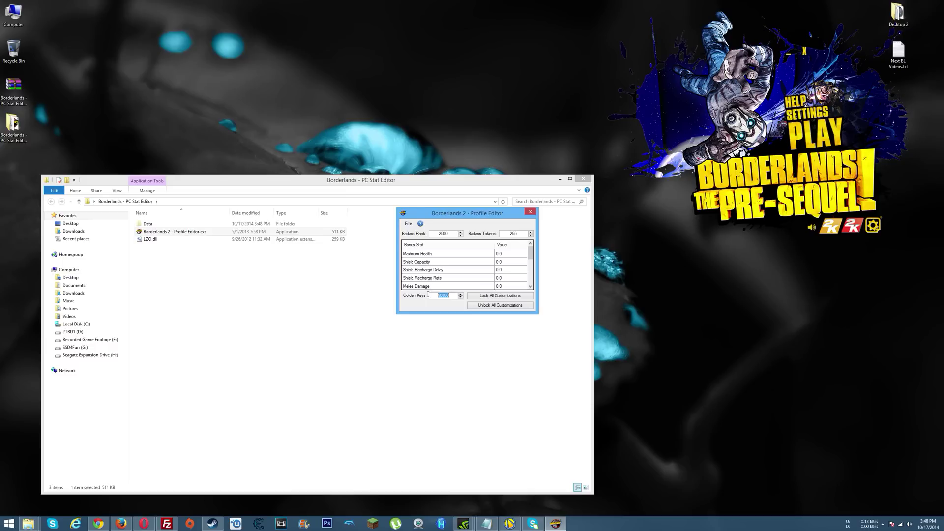
{"action": "left_click", "coordinate": [449, 296]}
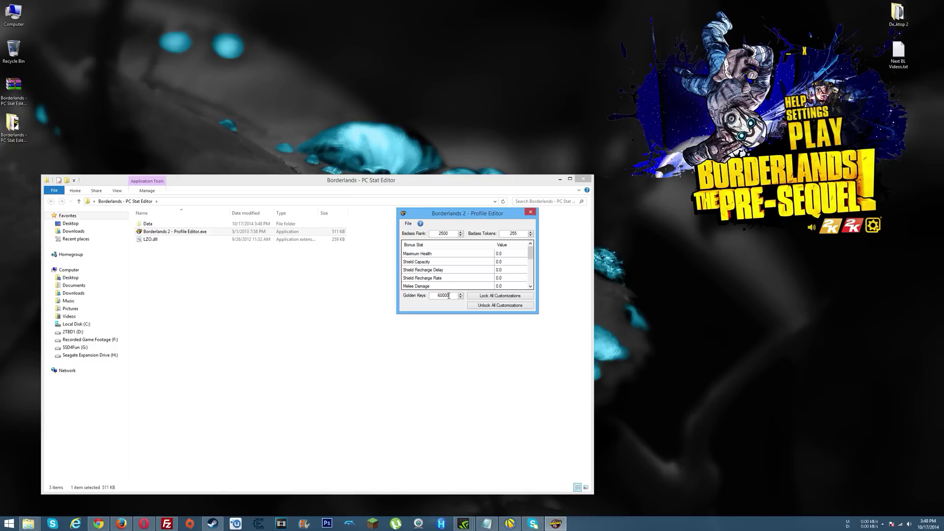